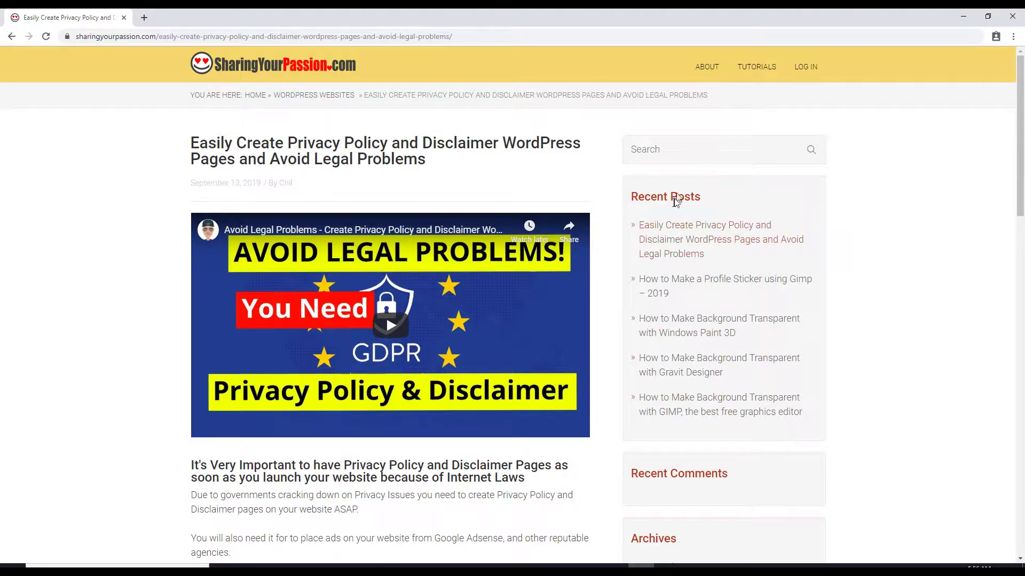
Examine the blog post's sidebar sections: Search, Recent Posts, Recent Comments, Archives, Categories and Meta.
scroll(736, 464, "down", 1)
scroll(694, 416, "up", 1)
scroll(717, 291, "down", 5)
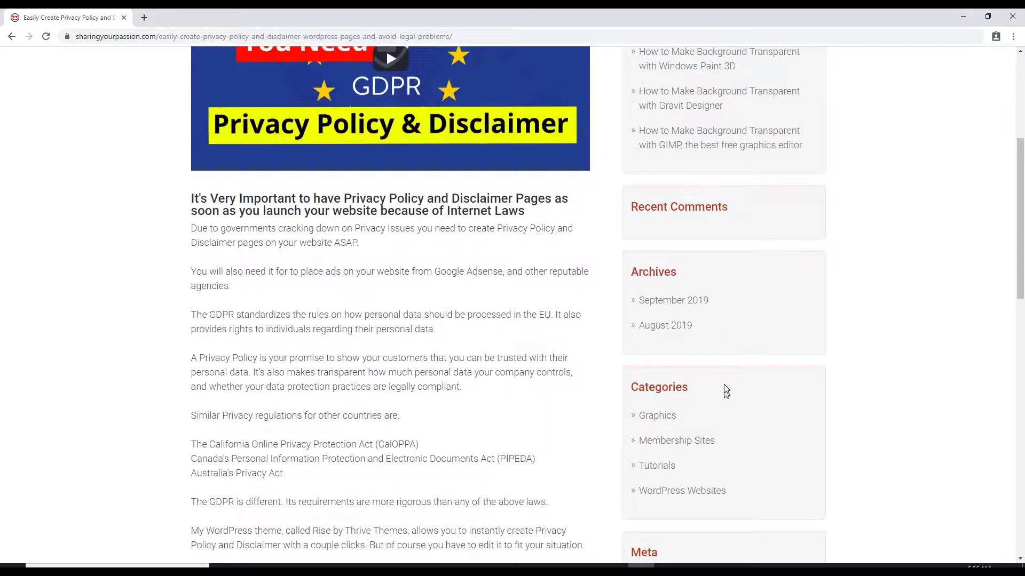
scroll(724, 413, "down", 3)
scroll(722, 414, "up", 8)
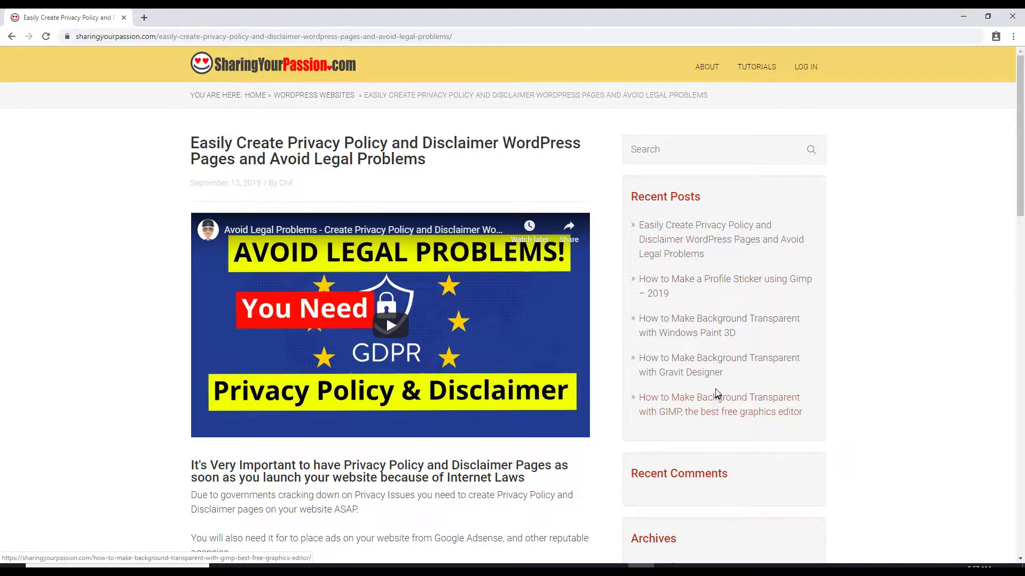
scroll(715, 394, "down", 2)
scroll(732, 401, "up", 2)
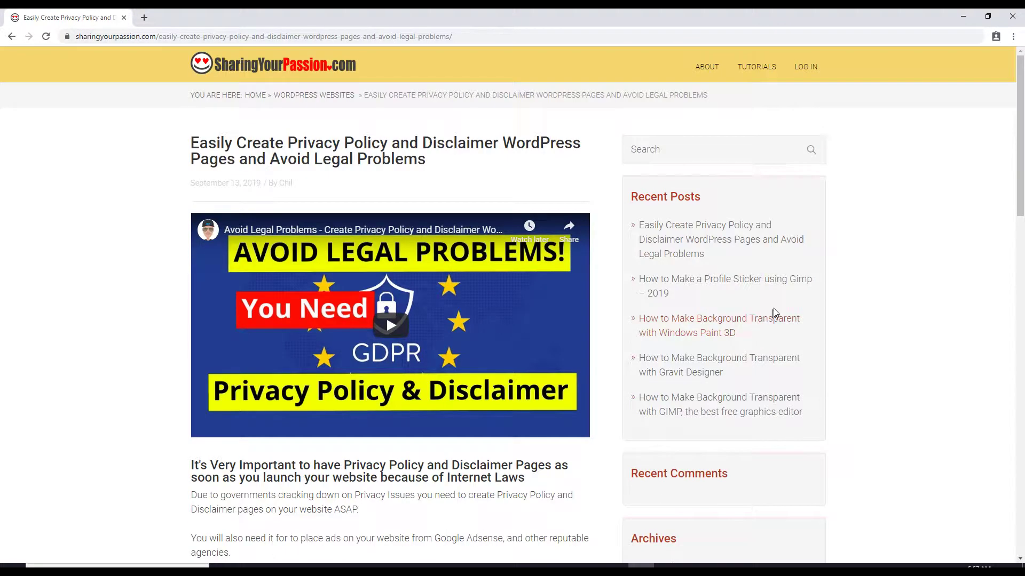
scroll(848, 372, "down", 10)
scroll(858, 357, "up", 10)
scroll(687, 460, "down", 4)
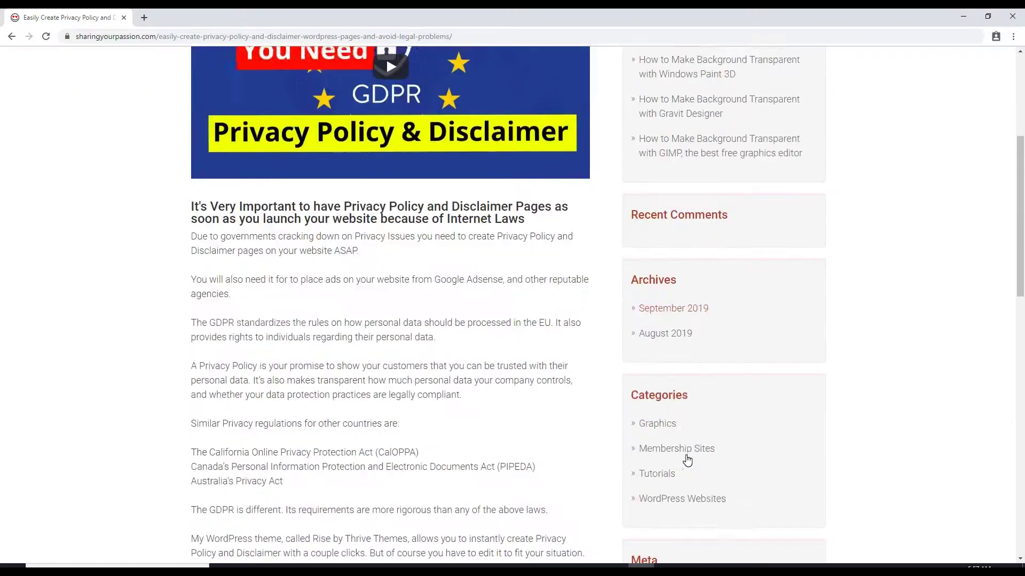
scroll(687, 460, "down", 3)
scroll(718, 430, "up", 7)
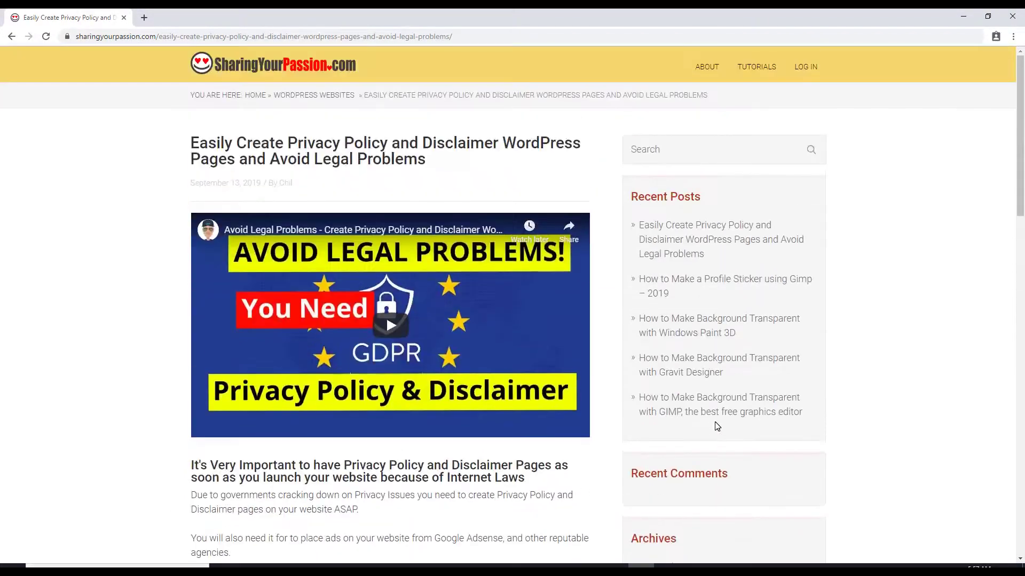
scroll(714, 426, "down", 4)
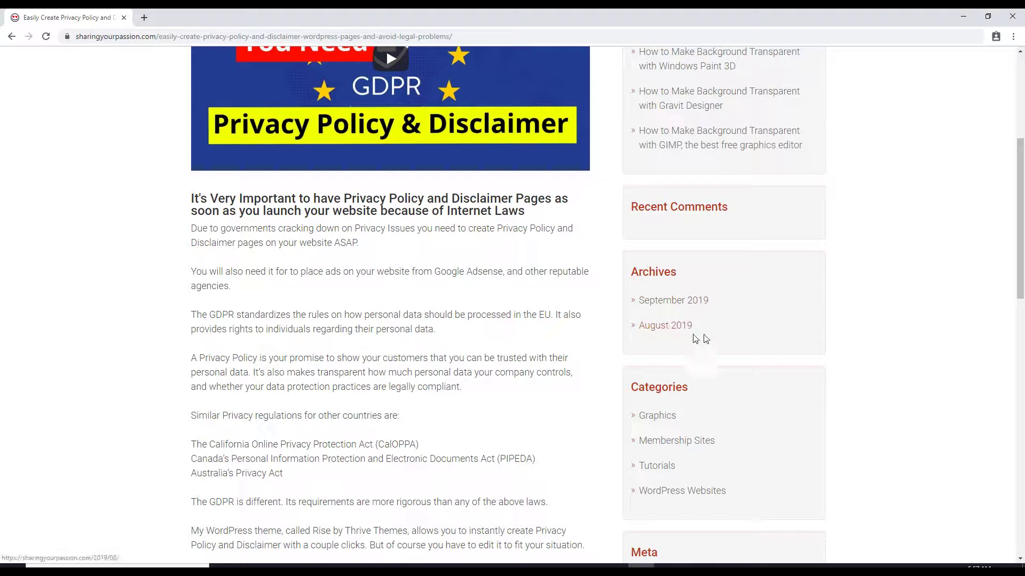
scroll(740, 374, "down", 3)
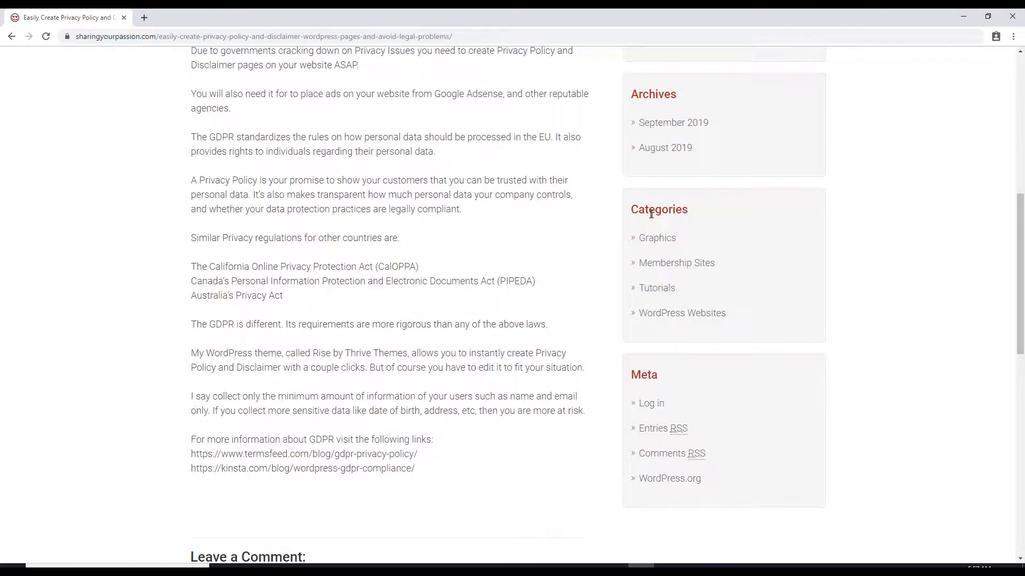
scroll(687, 411, "down", 2)
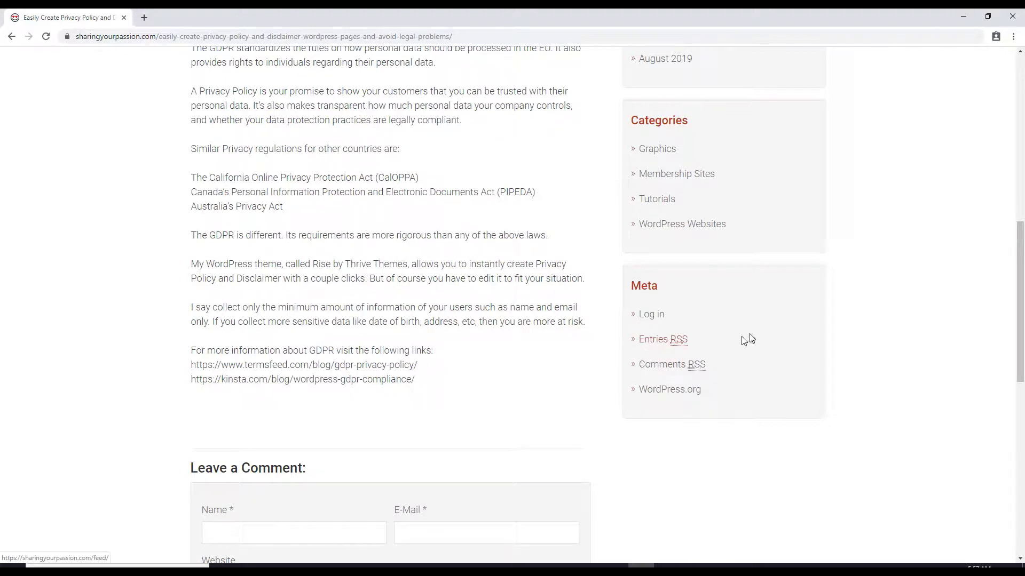
scroll(718, 354, "up", 10)
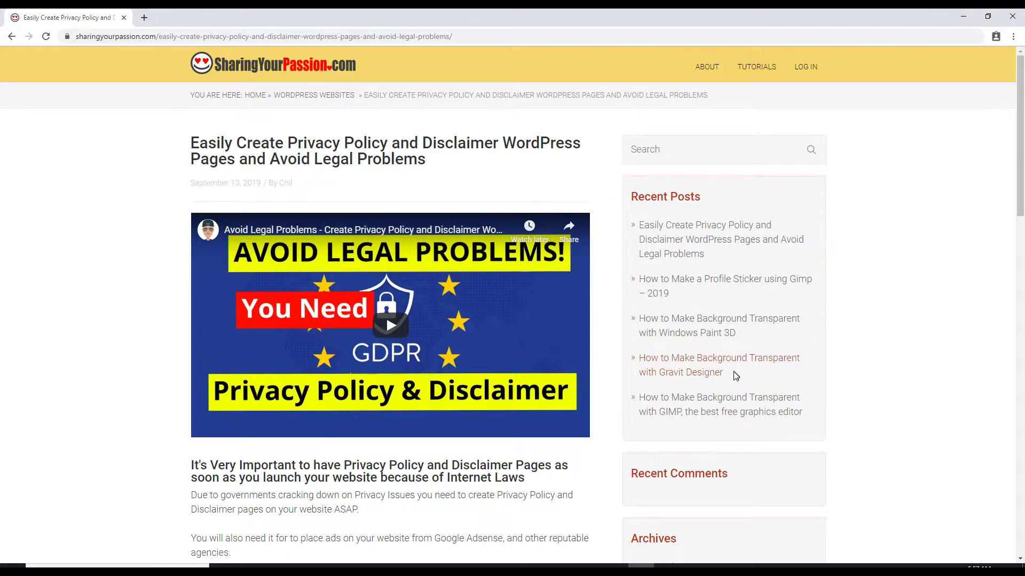
scroll(739, 386, "down", 5)
scroll(742, 385, "up", 5)
scroll(727, 324, "down", 2)
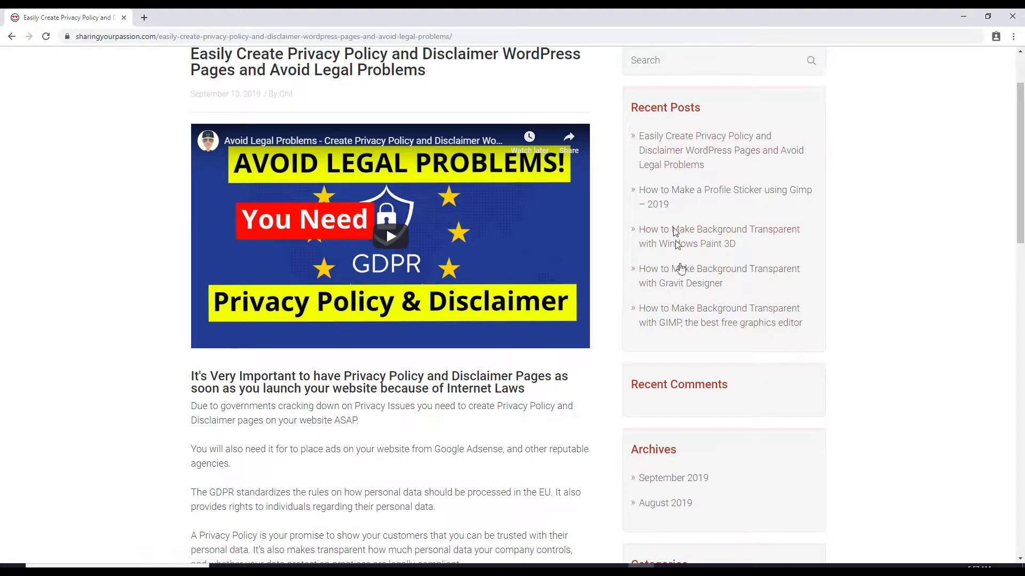
scroll(705, 314, "down", 8)
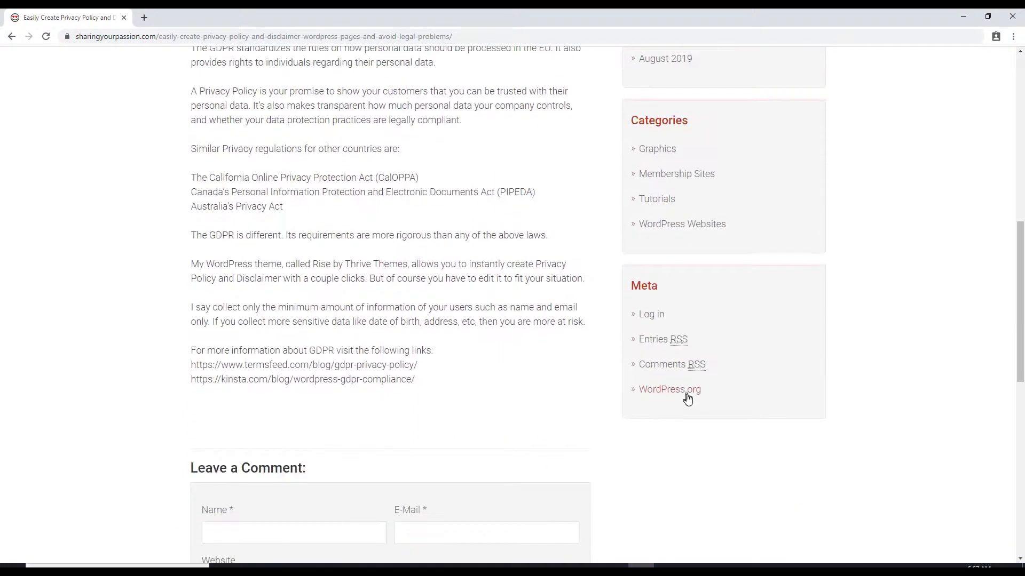
scroll(684, 237, "up", 2)
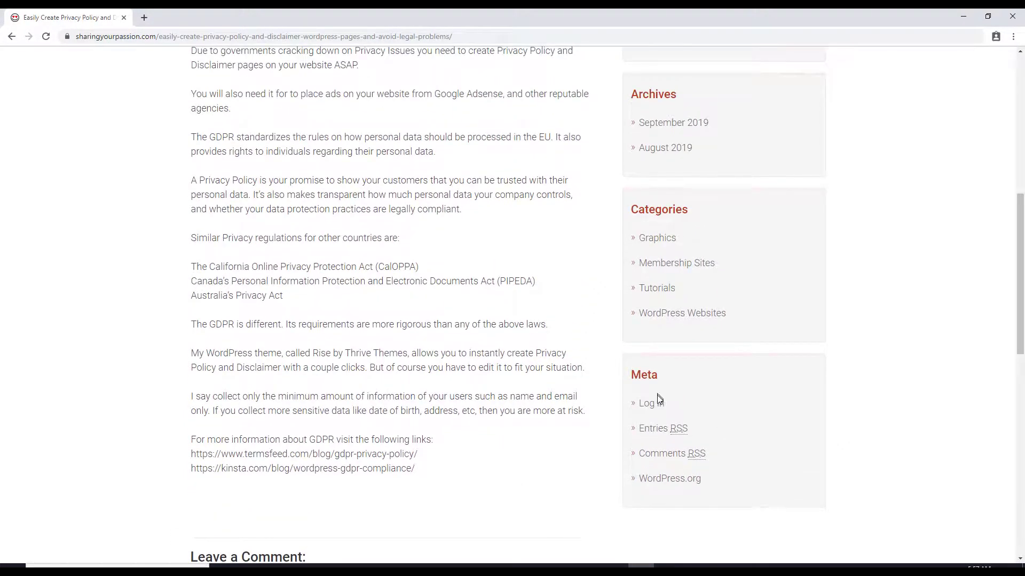
scroll(726, 288, "up", 8)
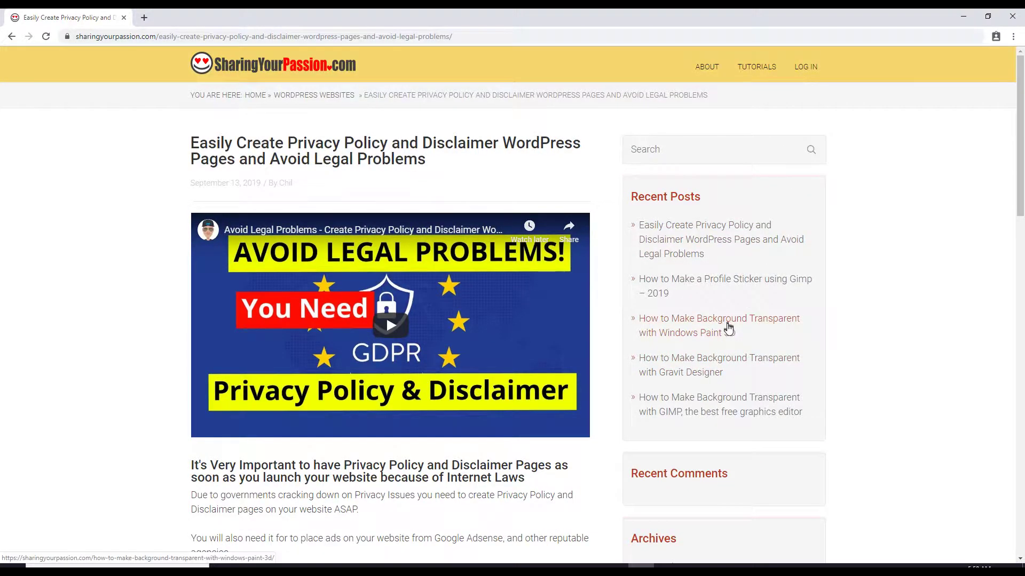
scroll(728, 327, "down", 6)
scroll(760, 370, "up", 6)
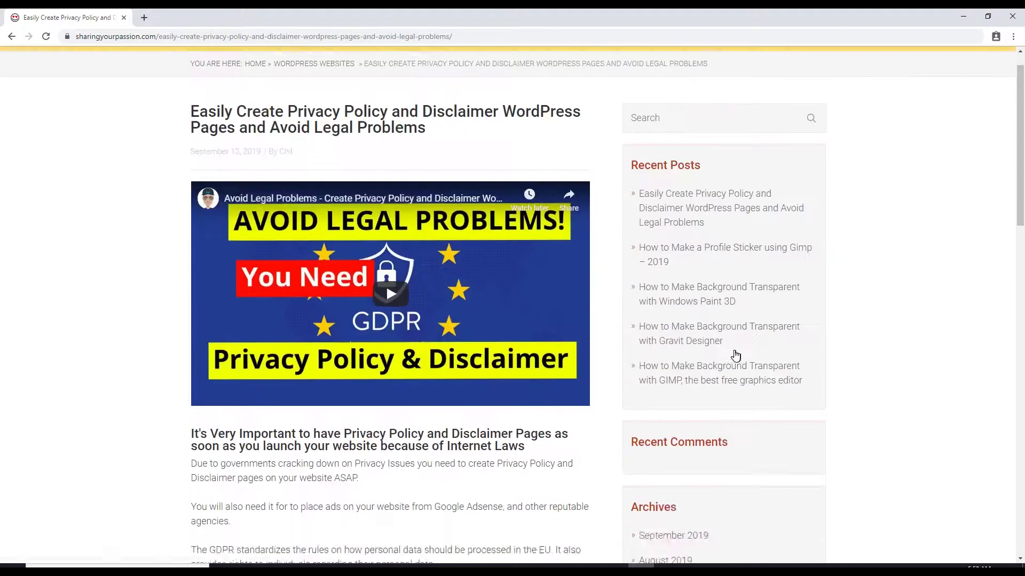
scroll(721, 408, "down", 3)
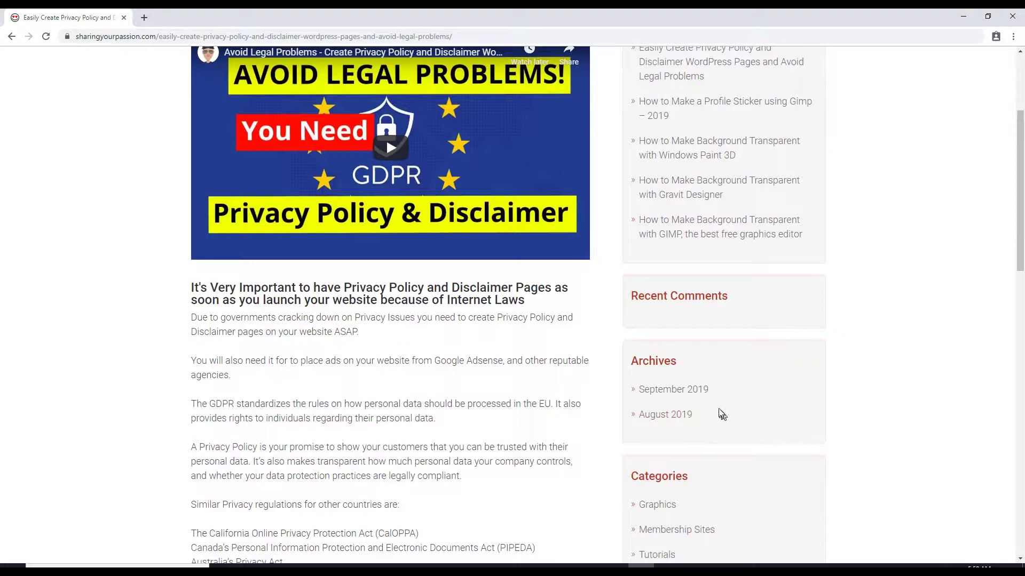
scroll(728, 416, "down", 5)
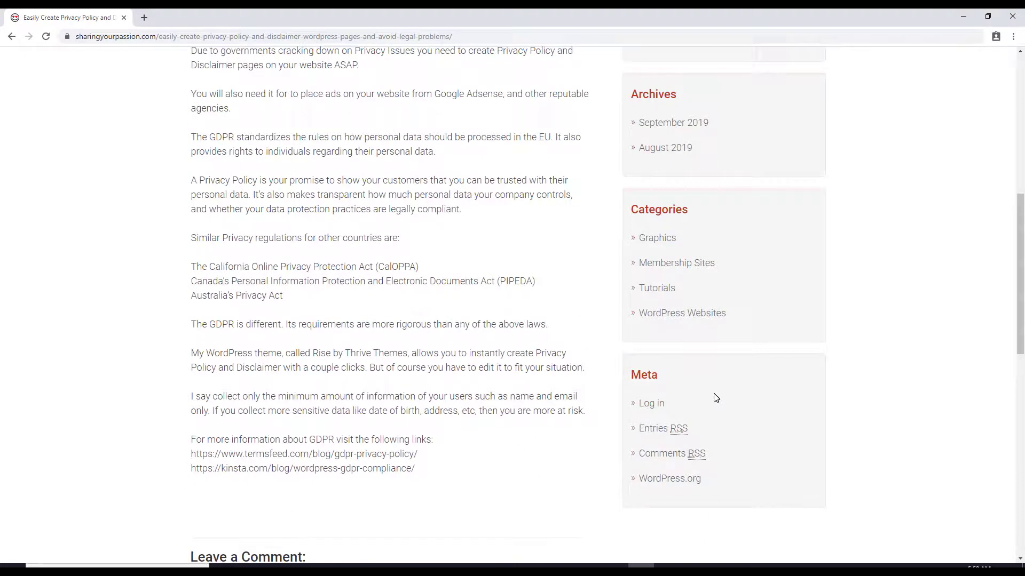
Switch to the WordPress admin dashboard window and open the Widgets page under Appearance.
key("alt+Tab")
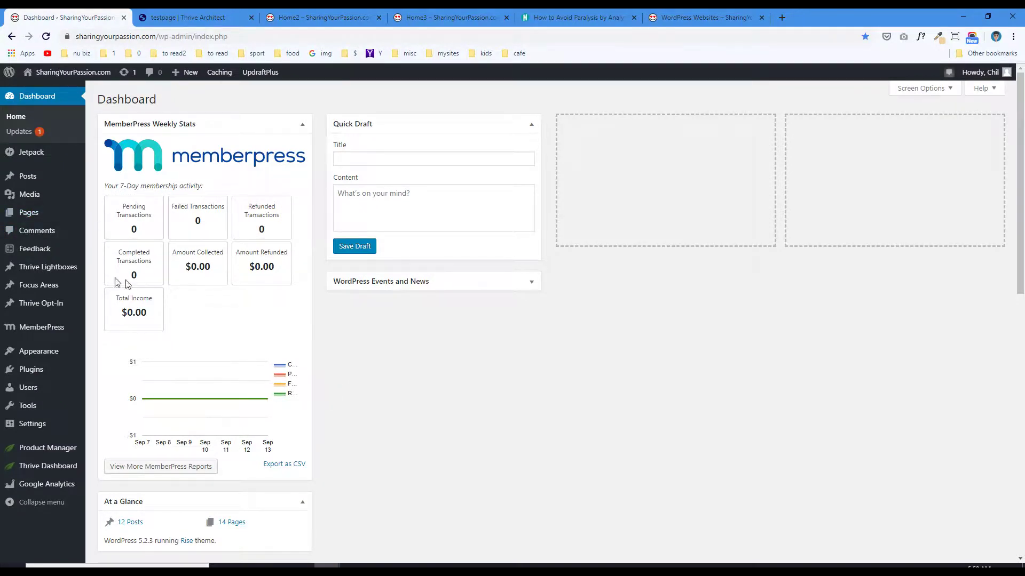
mouse_move(39, 357)
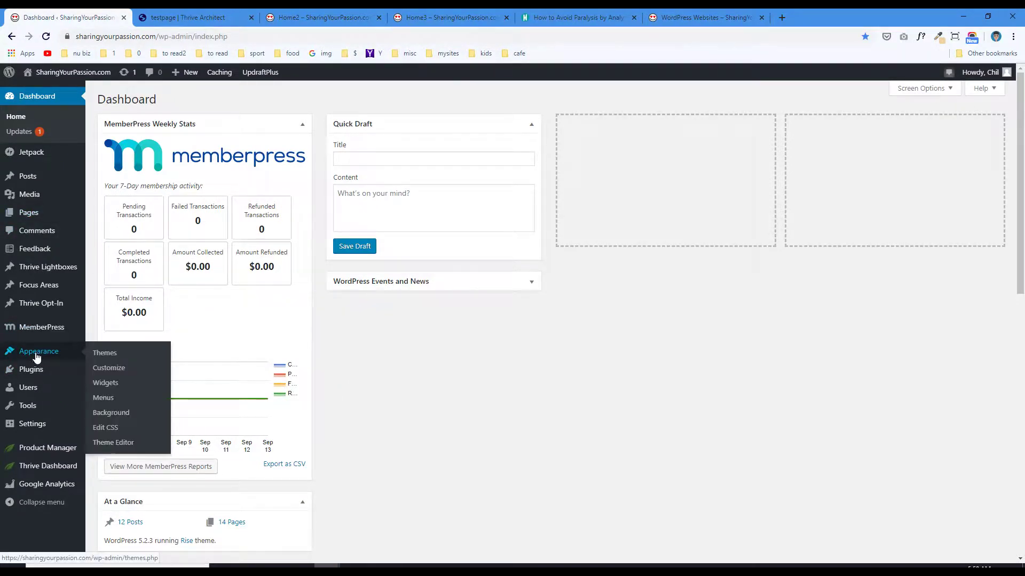
left_click(106, 390)
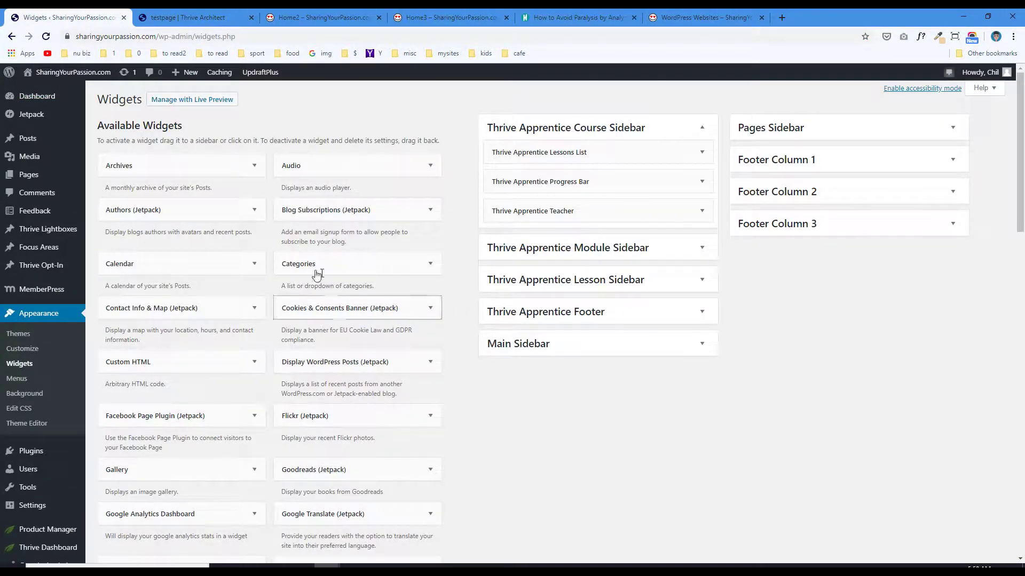
Look through the whole list of available widgets, including the Jetpack, MemberPress and Thrive ones, down to Inactive Widgets.
scroll(409, 440, "down", 3)
scroll(401, 446, "down", 10)
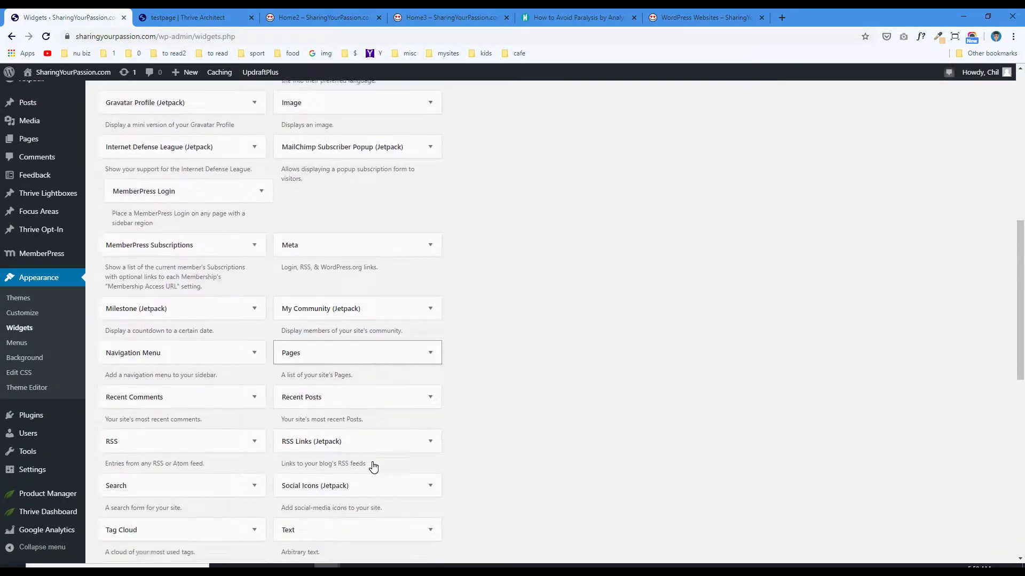
scroll(362, 458, "down", 3)
scroll(357, 455, "up", 15)
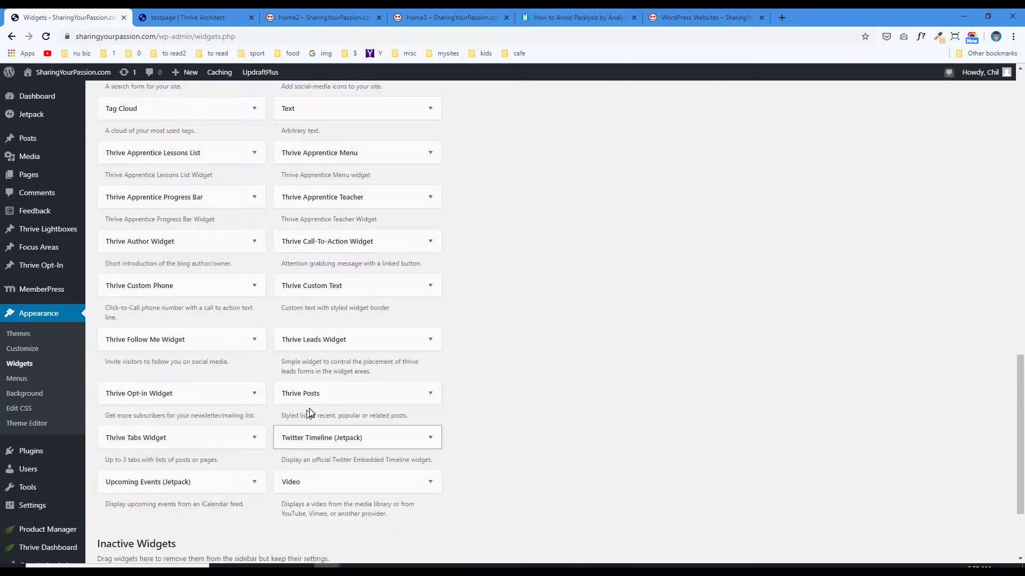
scroll(304, 398, "up", 3)
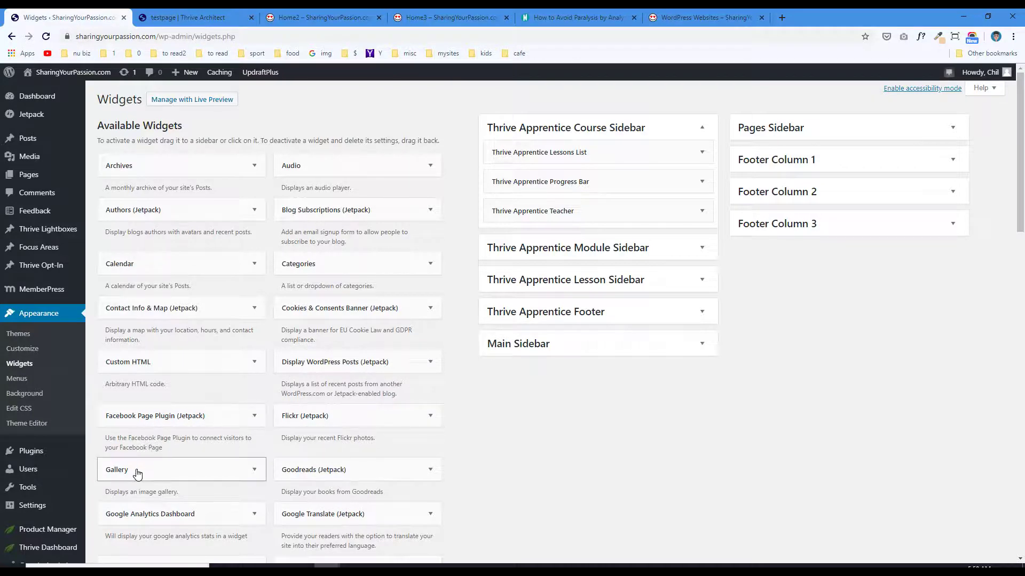
scroll(137, 474, "down", 3)
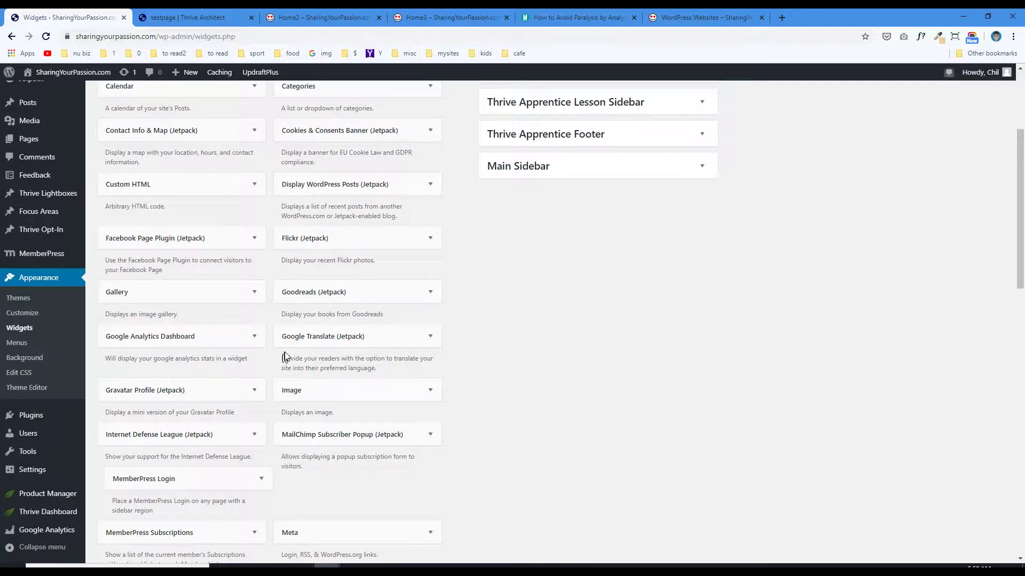
scroll(240, 372, "down", 2)
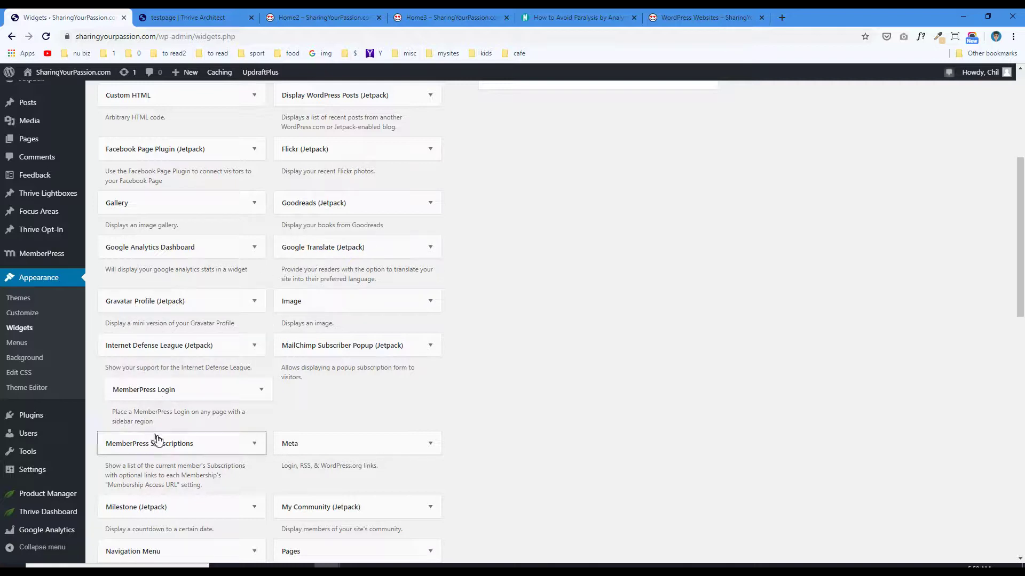
scroll(160, 440, "down", 2)
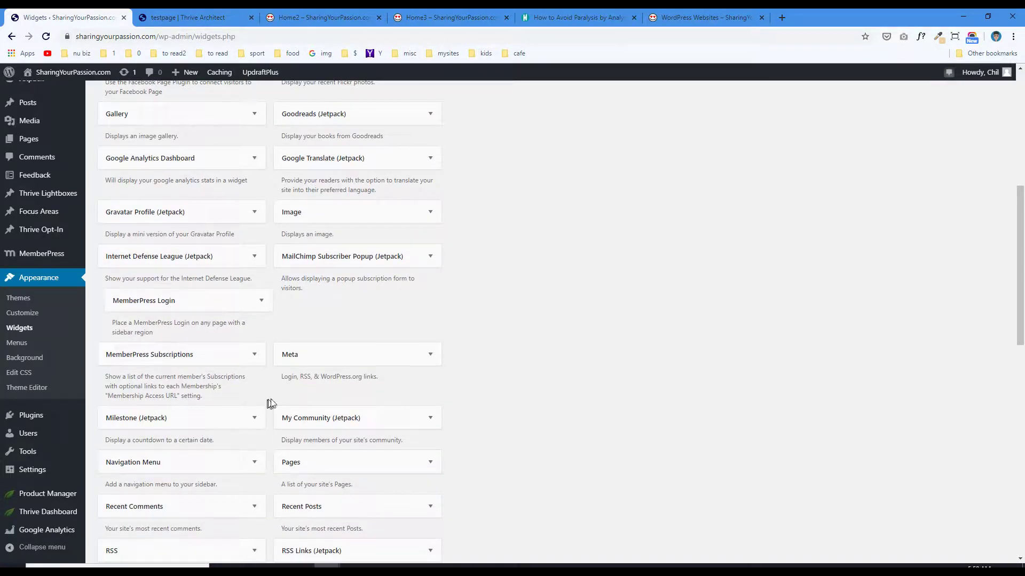
scroll(169, 379, "down", 2)
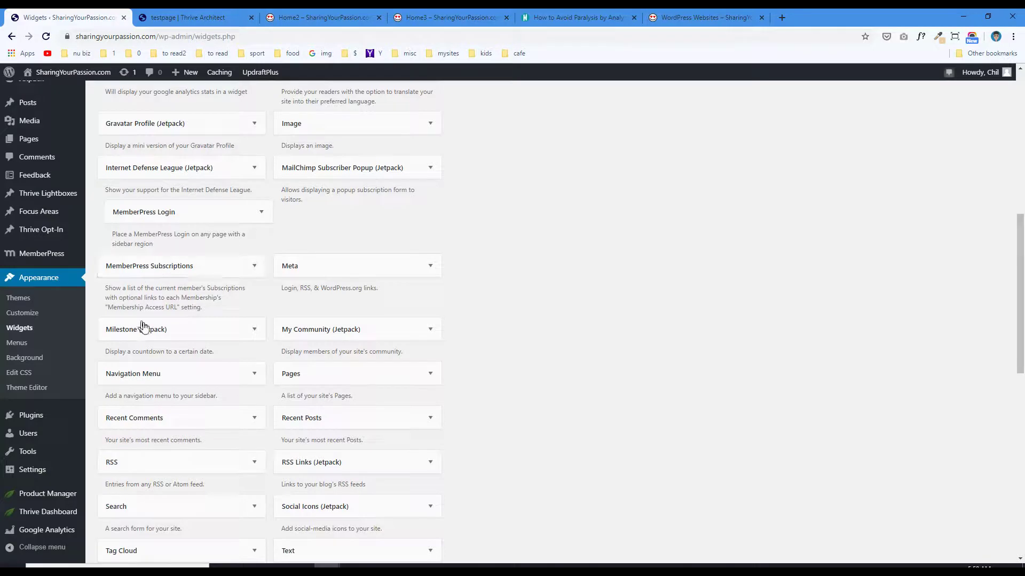
scroll(183, 429, "down", 2)
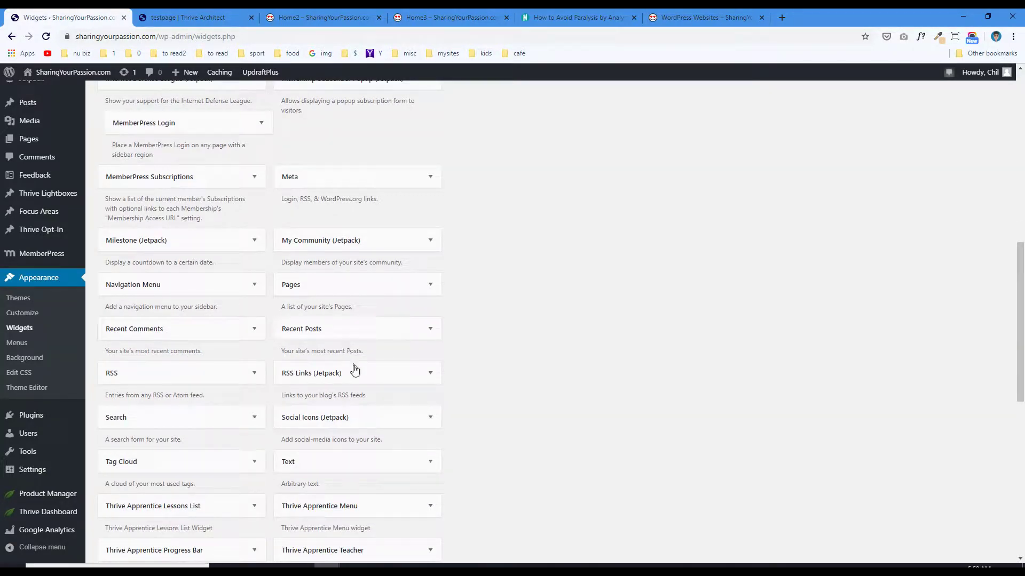
scroll(294, 399, "down", 4)
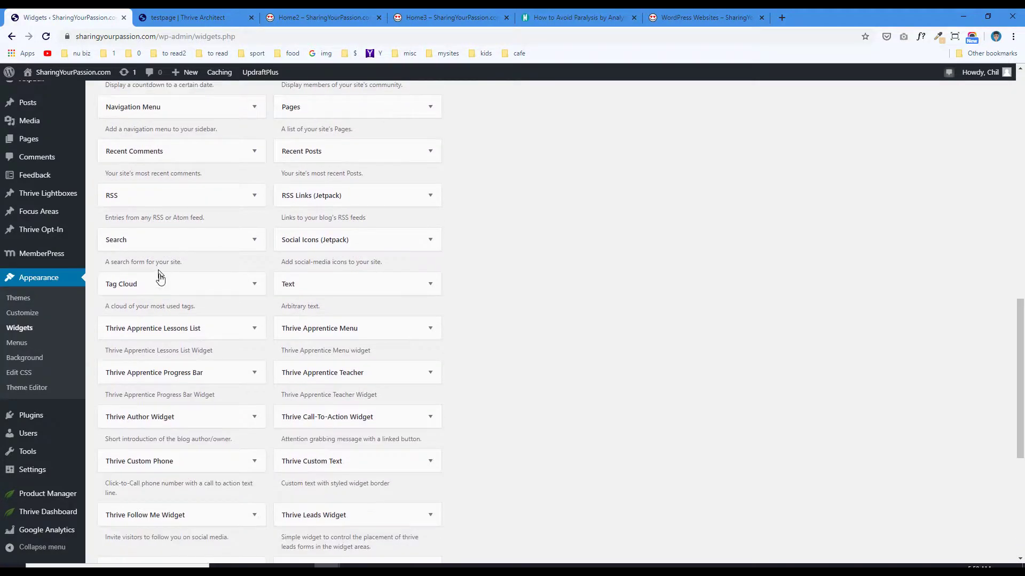
scroll(167, 407, "down", 2)
scroll(228, 414, "down", 4)
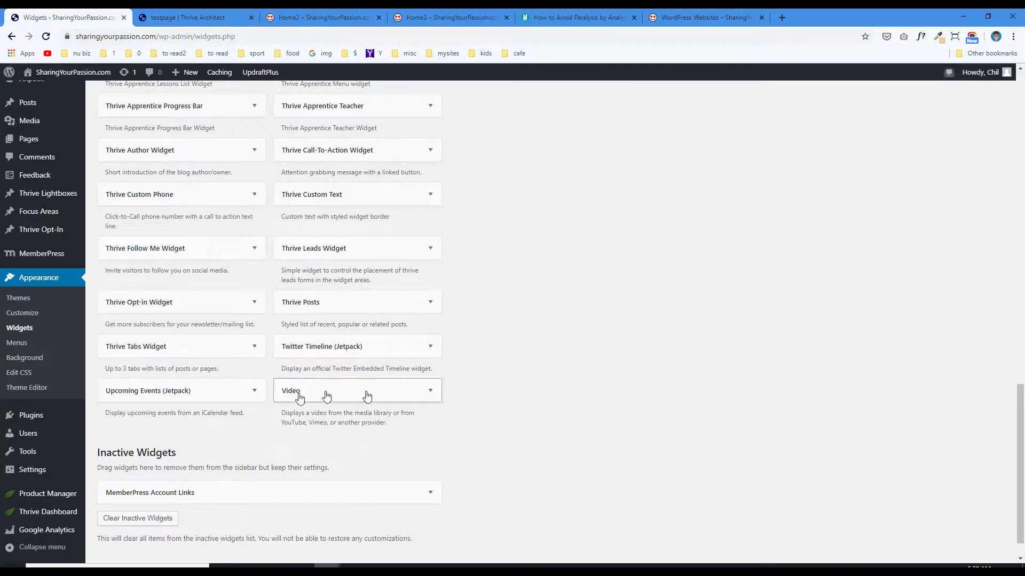
scroll(484, 414, "up", 5)
scroll(480, 414, "down", 2)
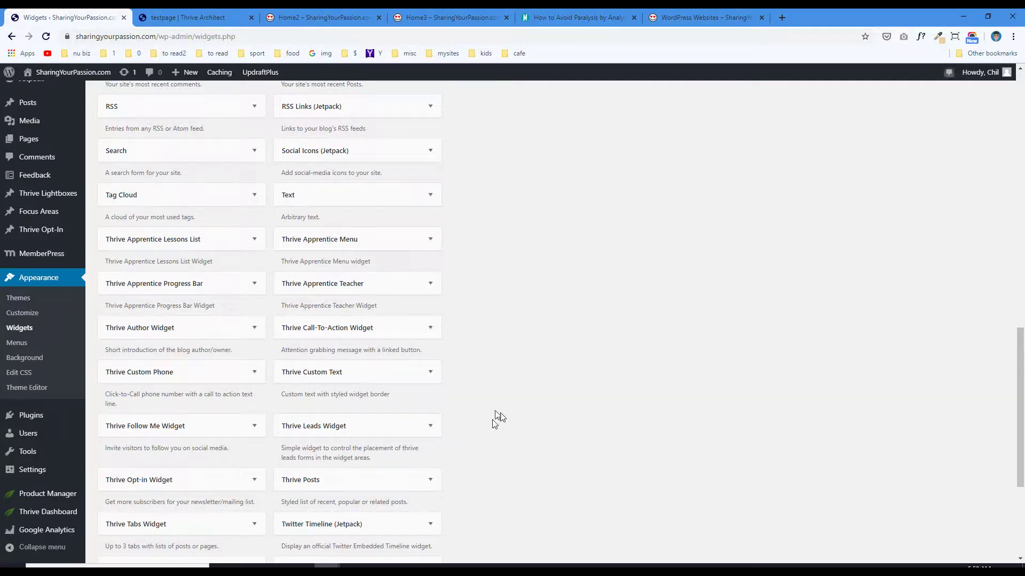
Expand the Main Sidebar area to show the widgets it contains, down to Meta.
scroll(562, 426, "up", 15)
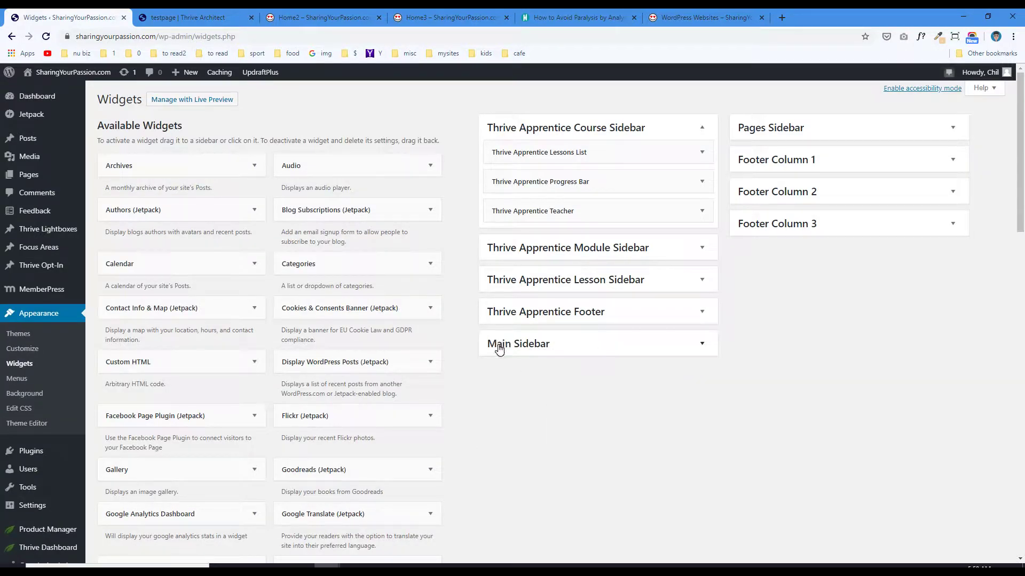
left_click(573, 356)
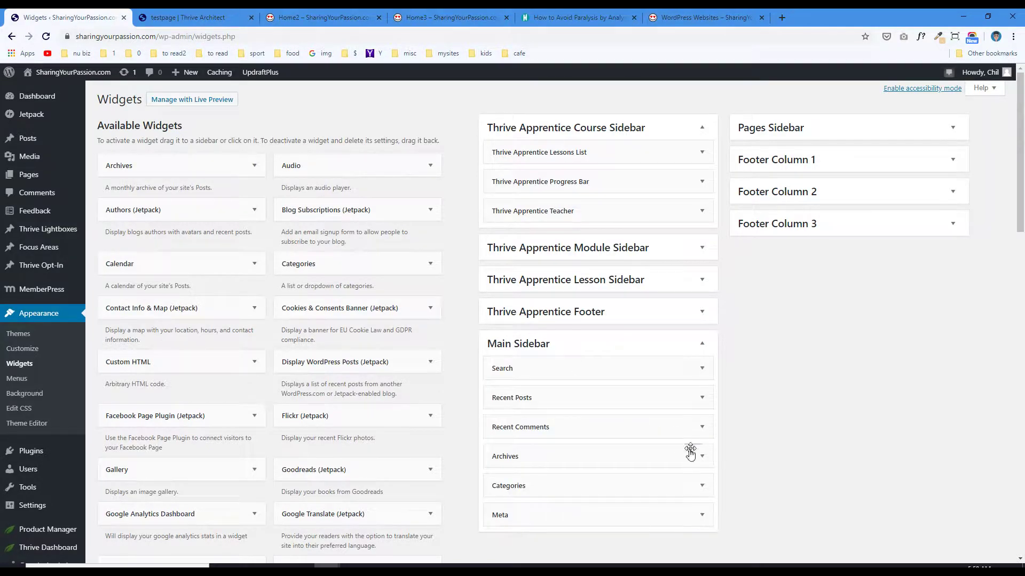
scroll(671, 453, "down", 3)
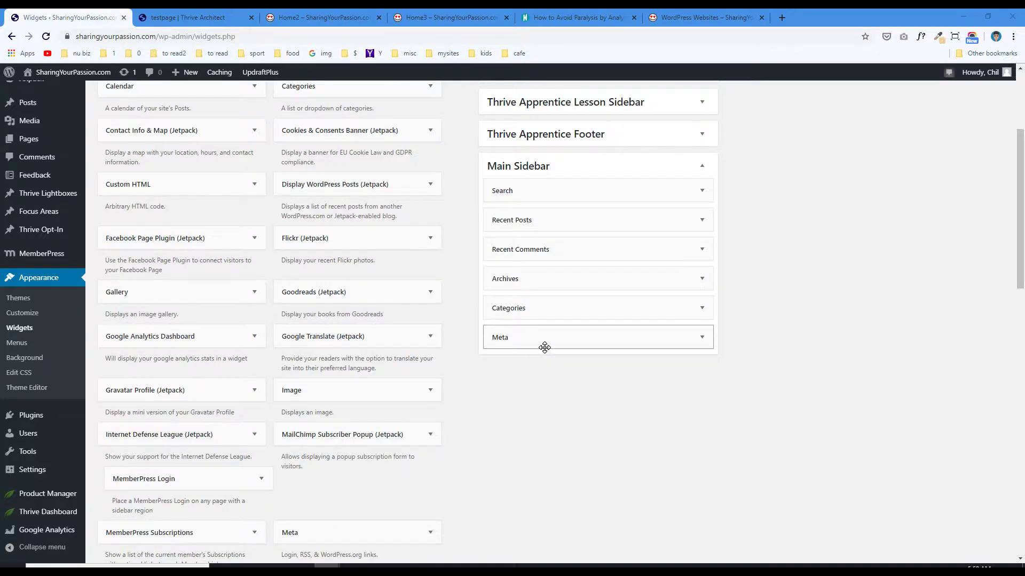
Switch back to the blog post window and compare its displayed sidebar sections with the Main Sidebar widgets.
key("alt+Tab")
scroll(732, 320, "up", 8)
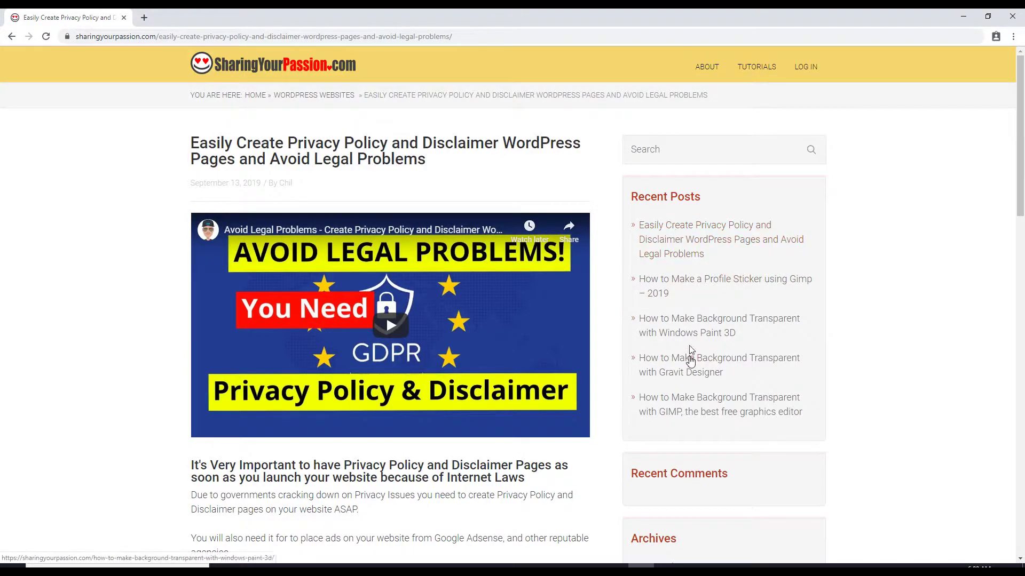
scroll(688, 355, "down", 5)
scroll(672, 331, "down", 5)
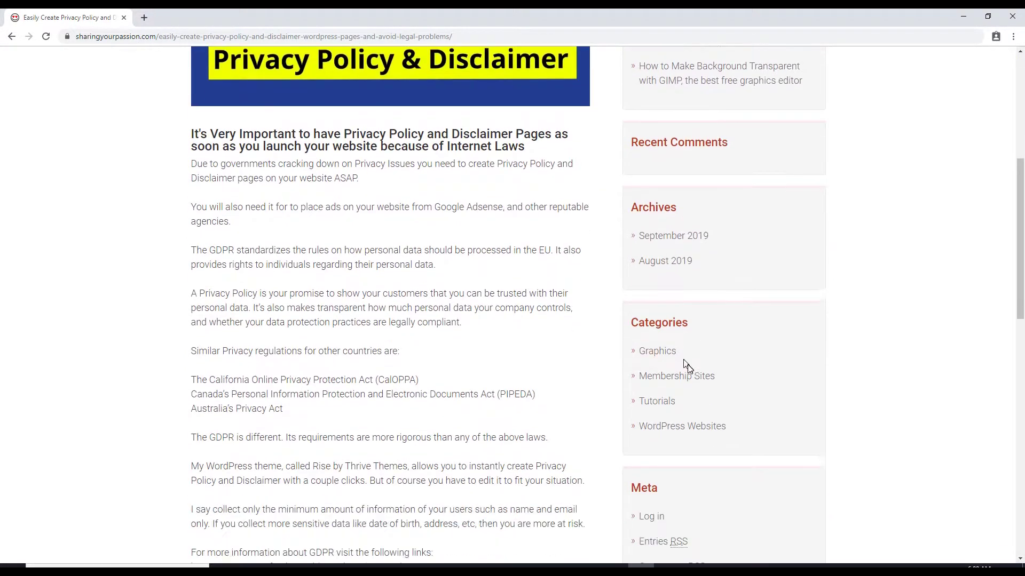
Delete the Meta widget from the Main Sidebar, and check the reloaded blog post's sidebar down to Categories.
scroll(720, 336, "up", 5)
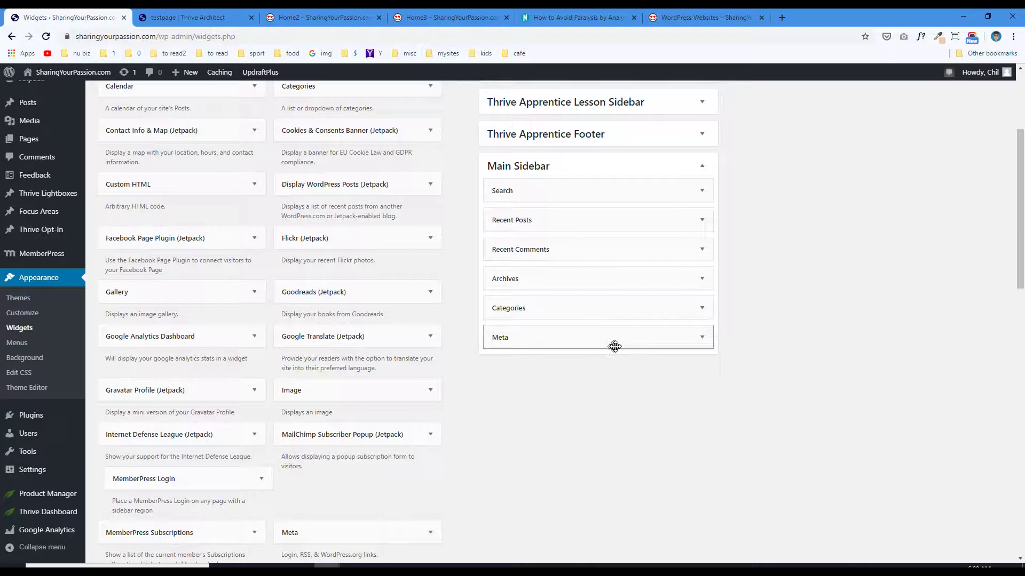
left_click(702, 338)
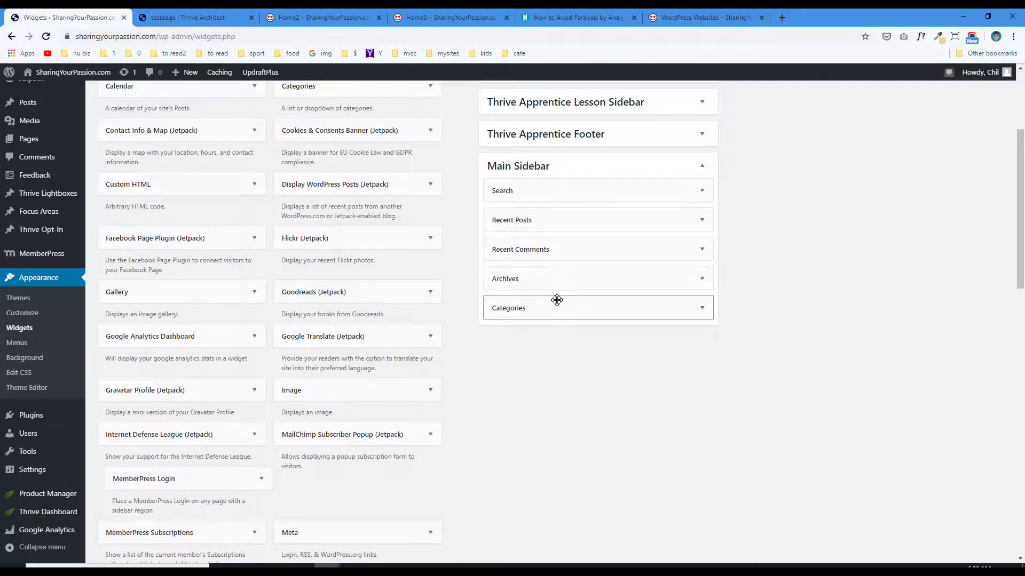
key("alt+Tab")
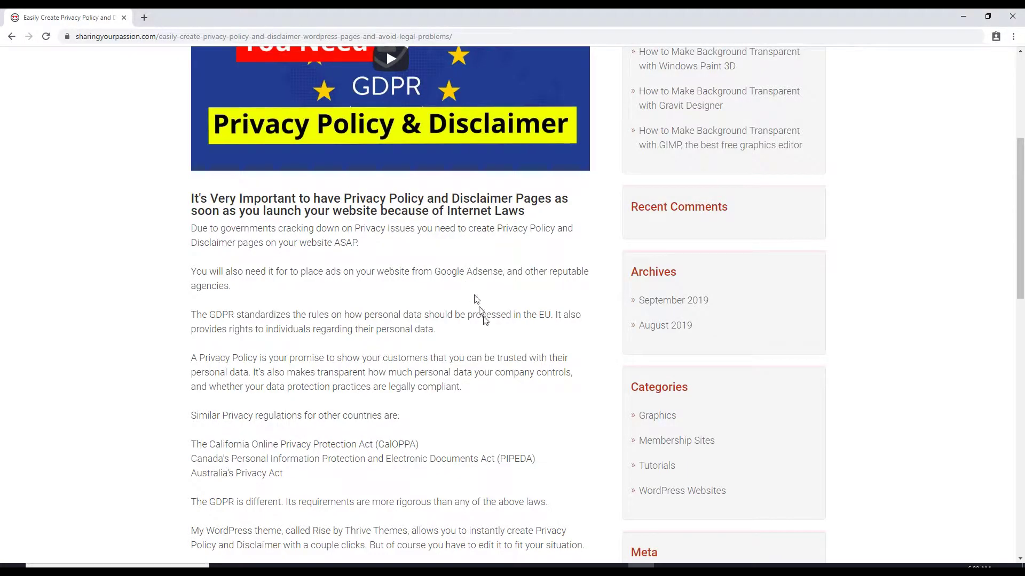
scroll(474, 296, "down", 5)
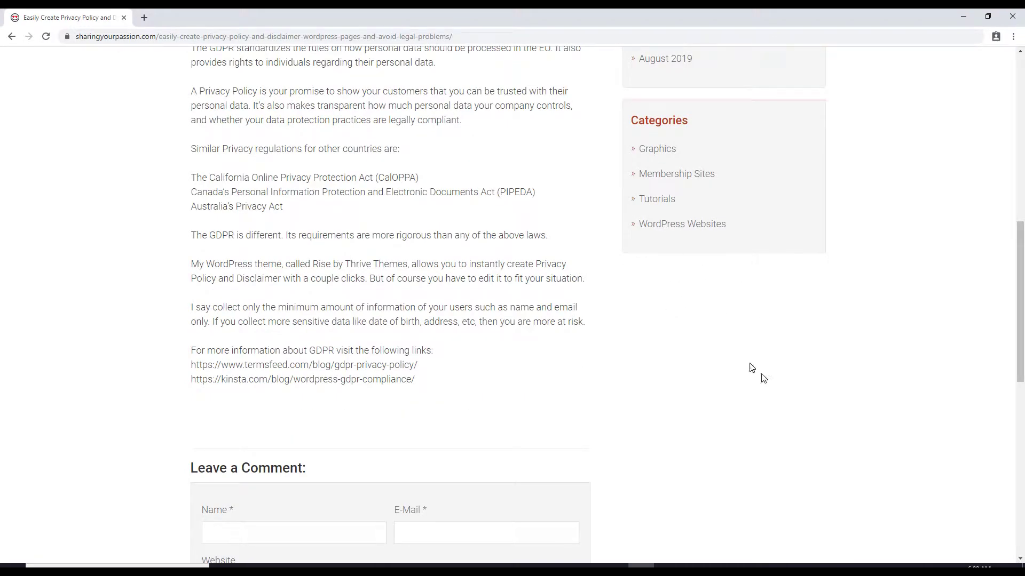
scroll(662, 298, "up", 3)
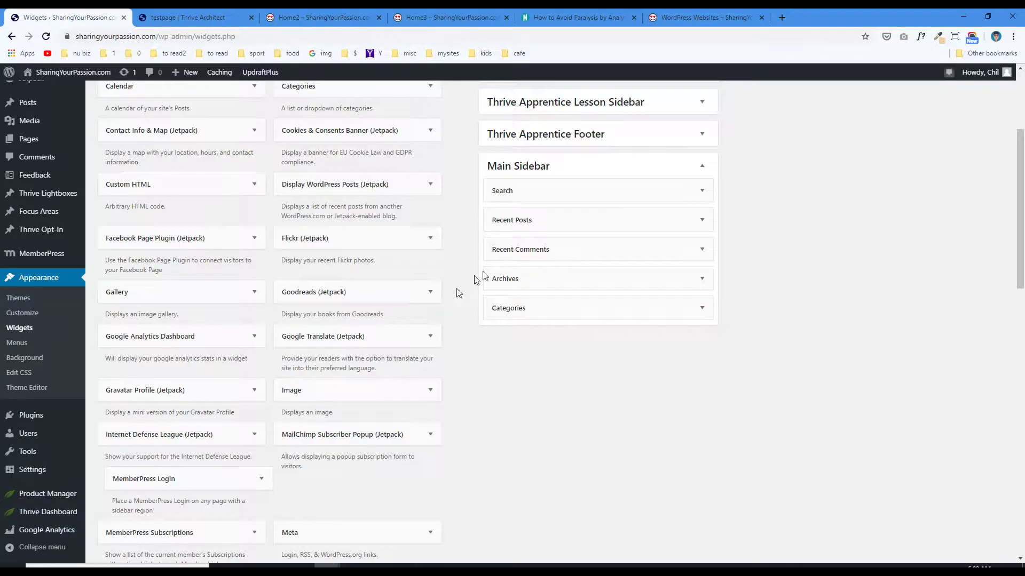
Delete the Categories, Archives and Recent Comments widgets from the Main Sidebar, keeping Search and Recent Posts.
left_click(702, 309)
left_click(501, 404)
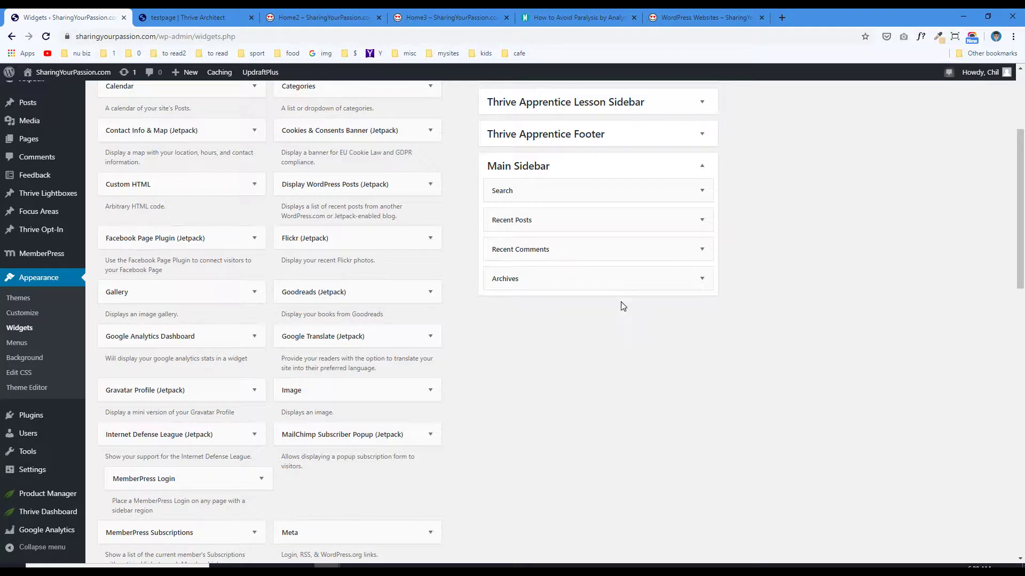
left_click(701, 281)
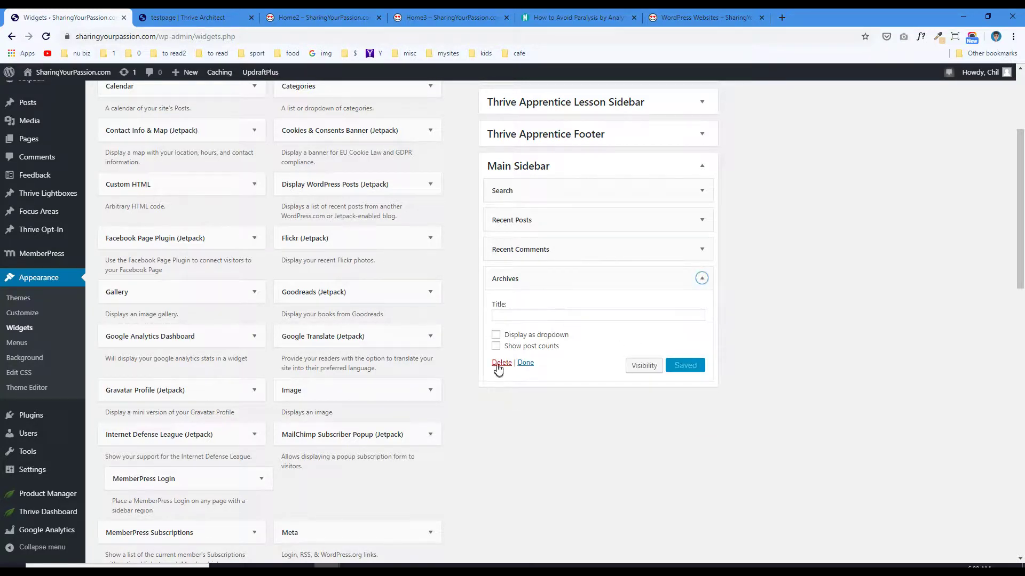
left_click(703, 251)
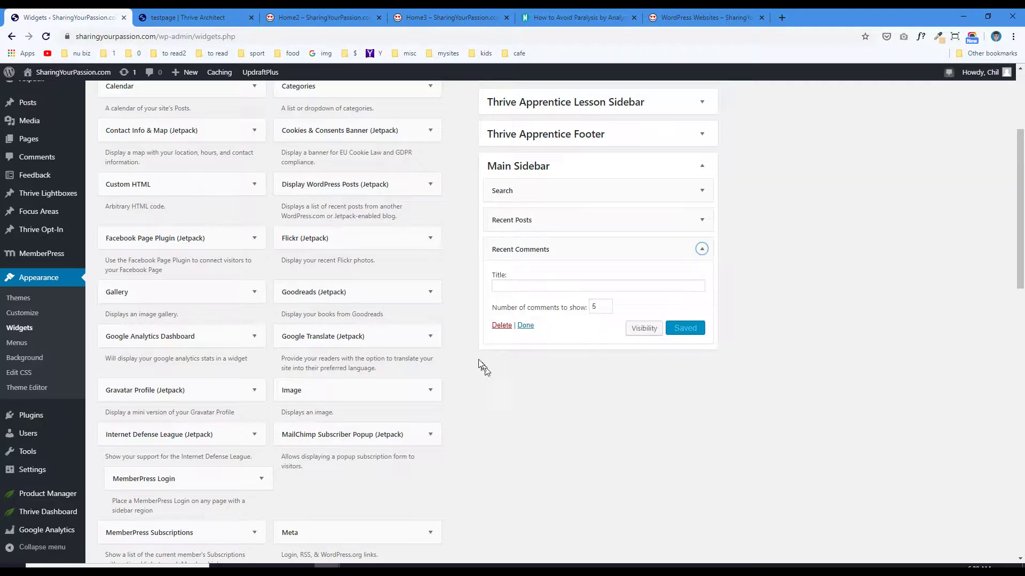
left_click(501, 326)
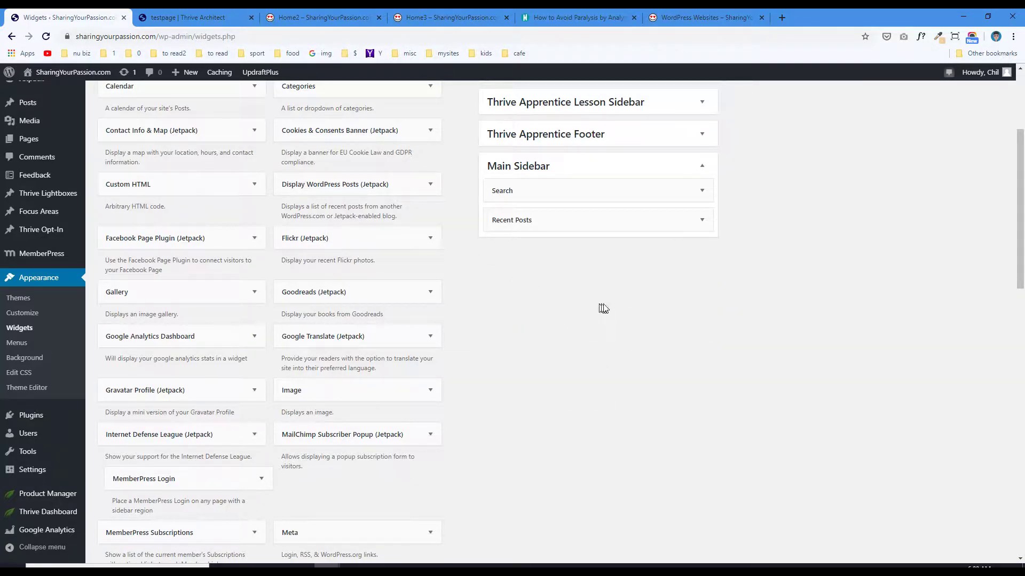
Switch to the blog post window and reload the post to update its sidebar.
left_click_drag(1021, 208, 558, 304)
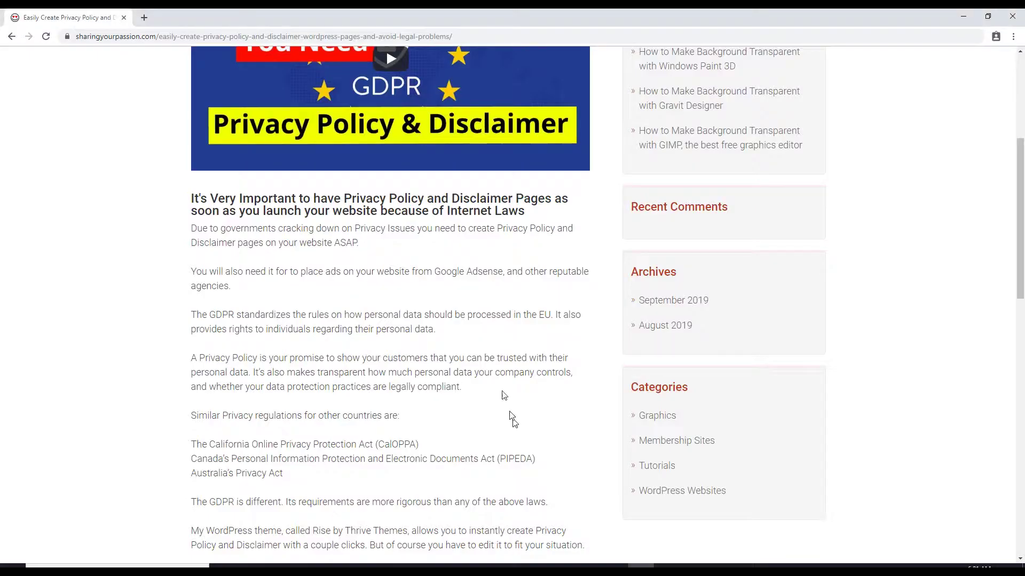
scroll(508, 315, "up", 1)
scroll(374, 240, "down", 1)
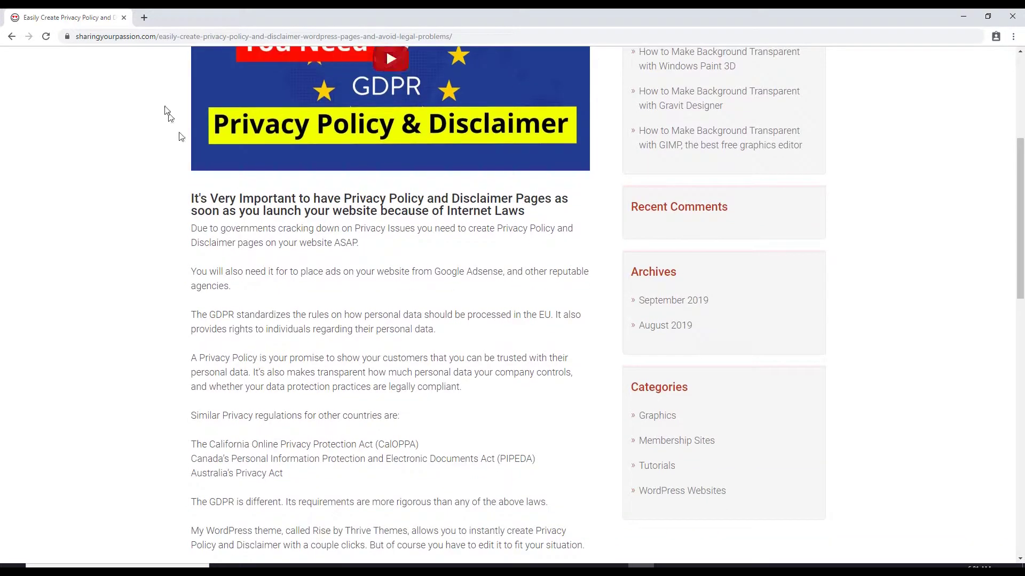
left_click(47, 37)
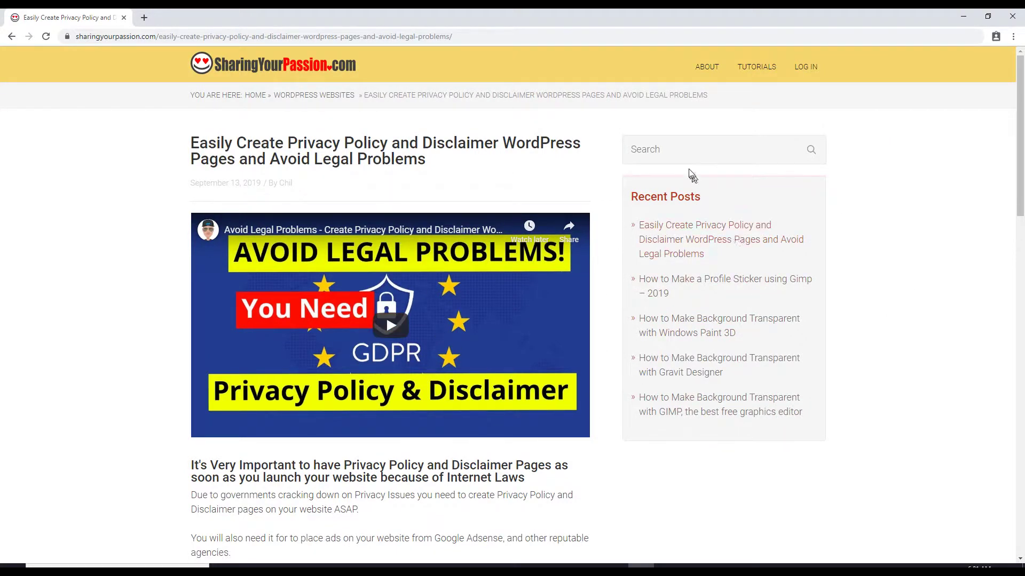
Examine the reloaded post's sidebar, including the Search box and Recent Posts, and the page down to the comment form.
left_click(676, 151)
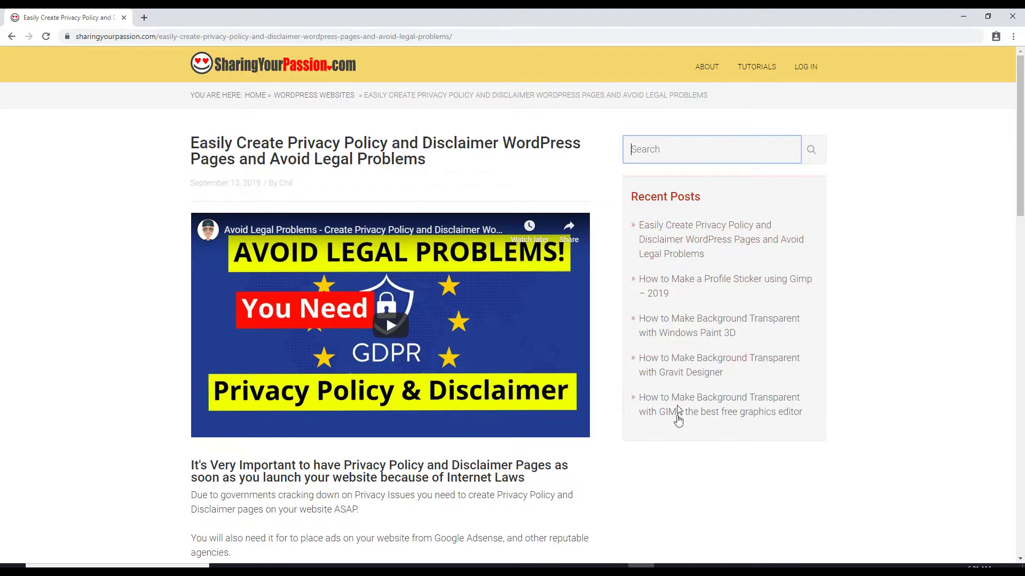
left_click_drag(1020, 174, 997, 160)
scroll(851, 355, "down", 3)
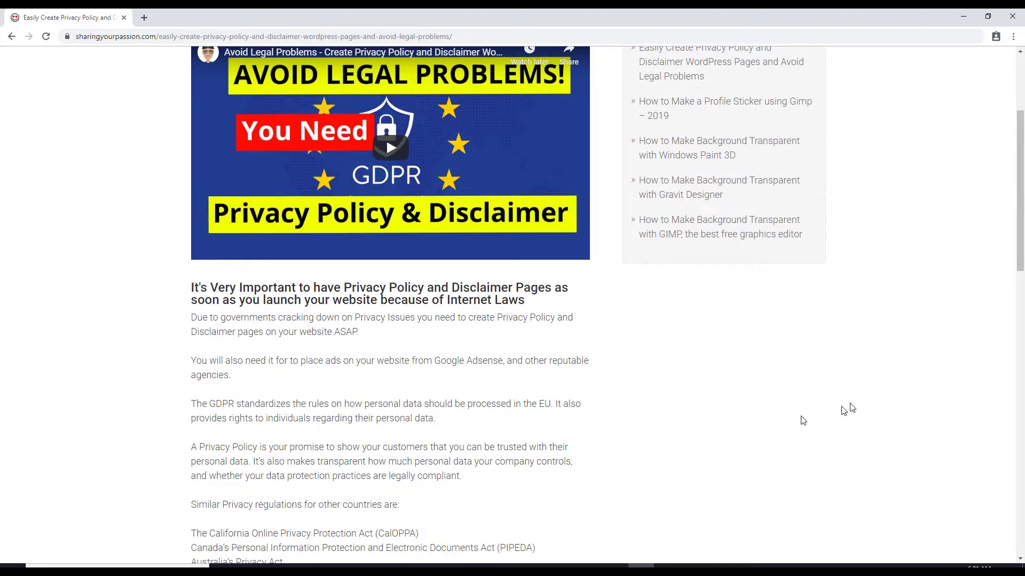
left_click_drag(1021, 243, 997, 415)
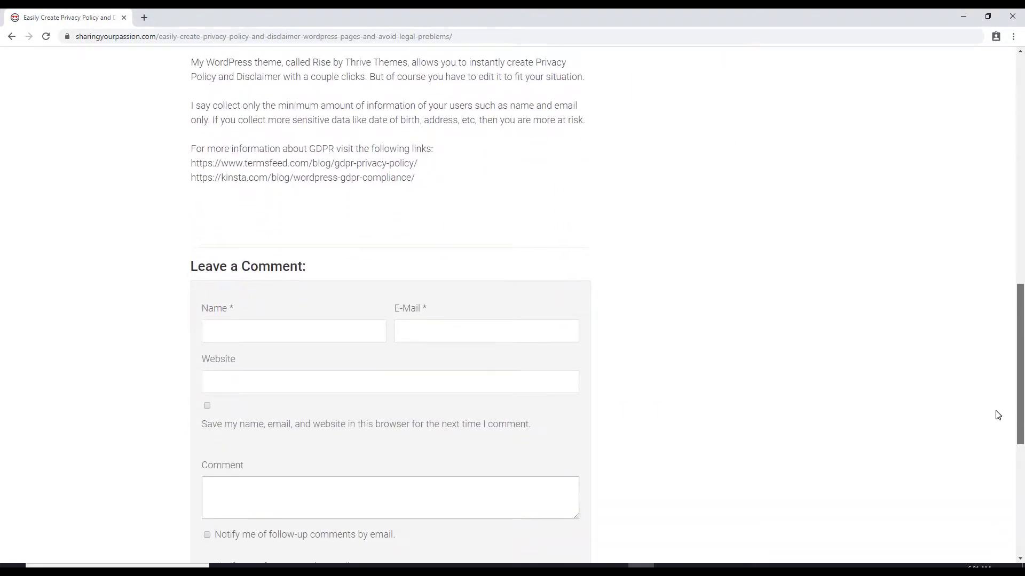
scroll(963, 240, "up", 12)
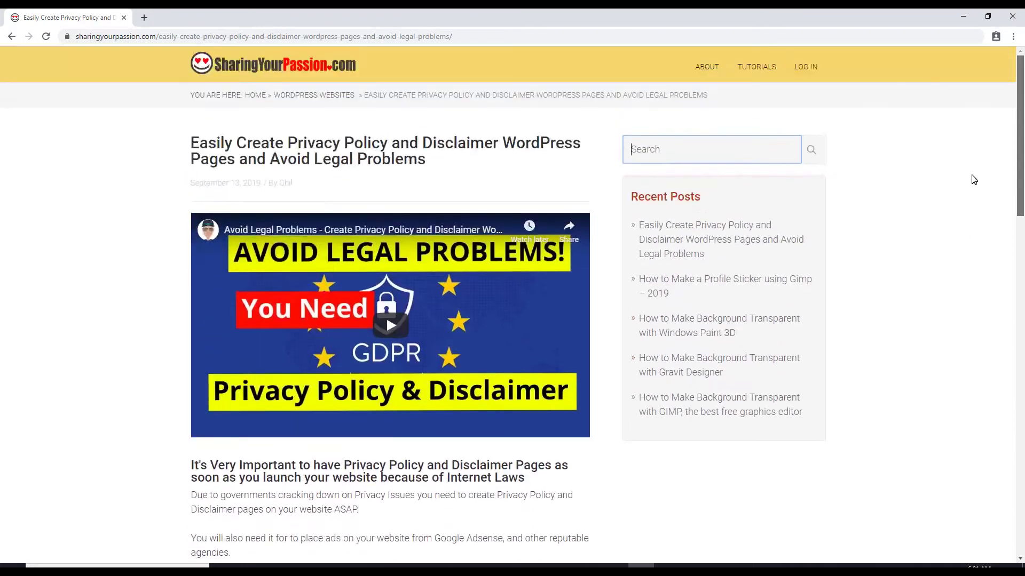
scroll(969, 178, "down", 2)
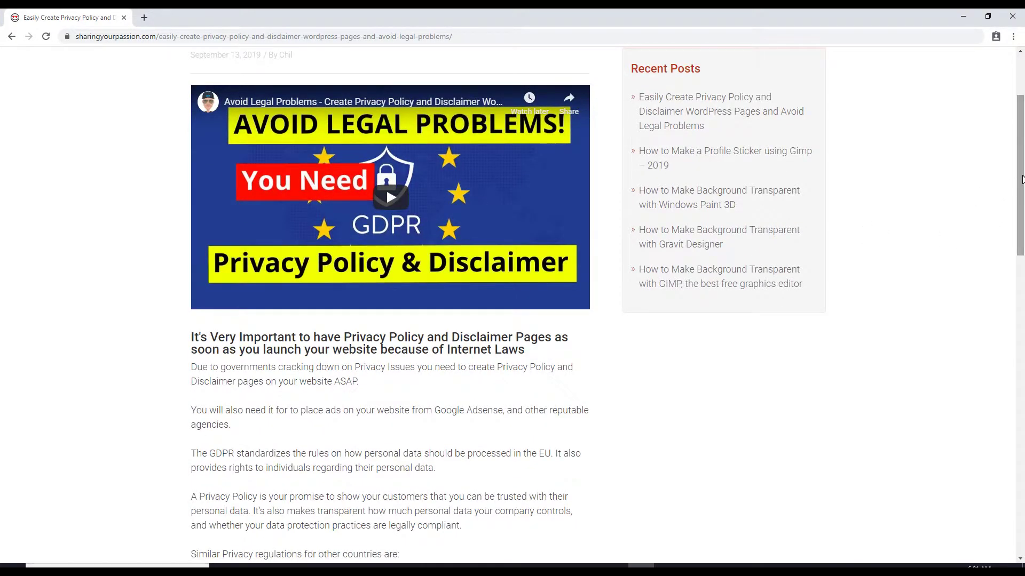
scroll(1016, 181, "up", 2)
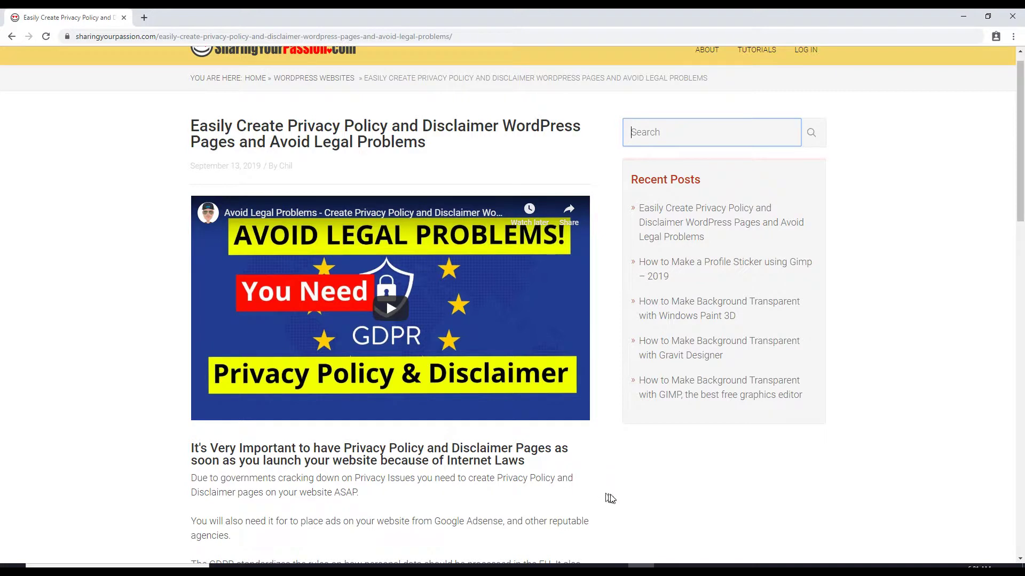
scroll(694, 458, "down", 2)
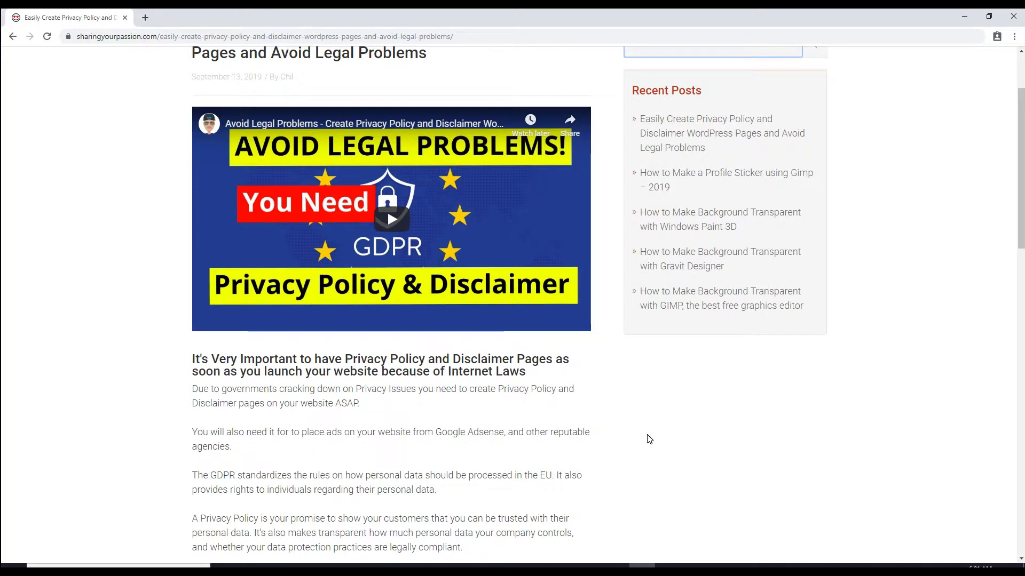
scroll(648, 437, "up", 2)
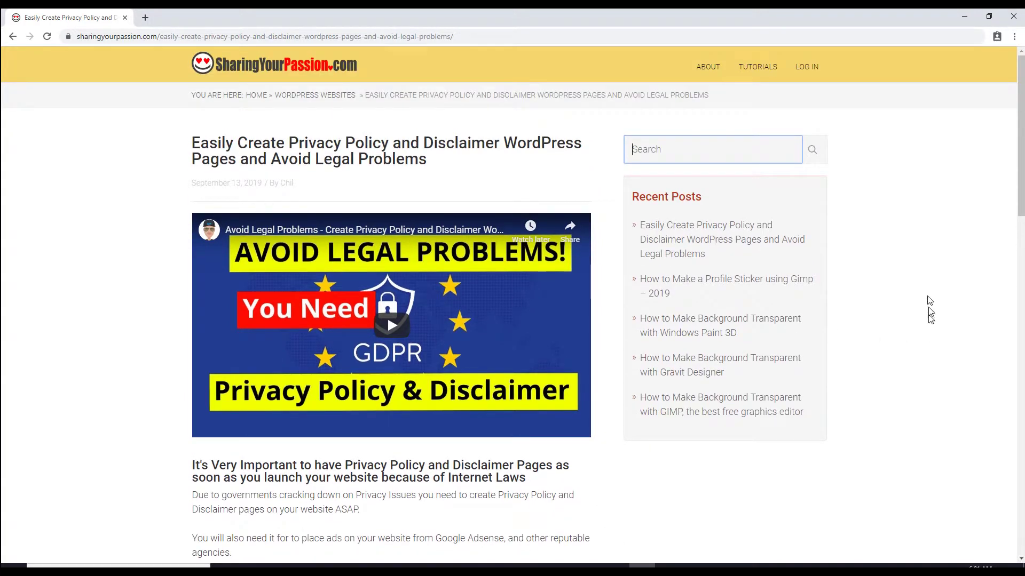